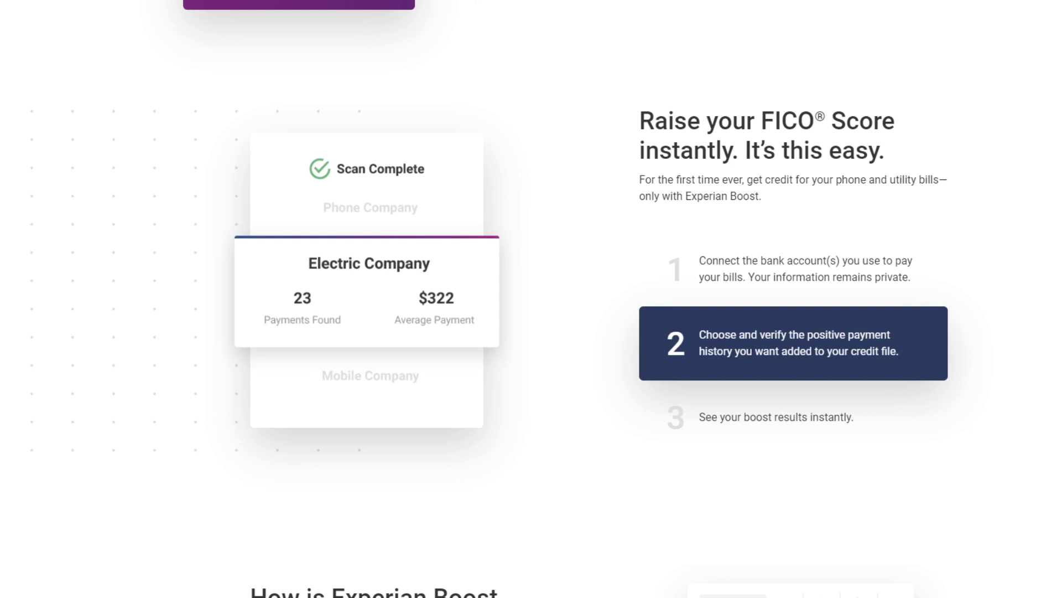
- Examine the Experian Boost home page, including the three-step process, the comparison with credit repair, the testimonials and the FAQ
{"action": "scroll", "coordinate": [1039, 387], "scroll_direction": "down", "scroll_amount": 4}
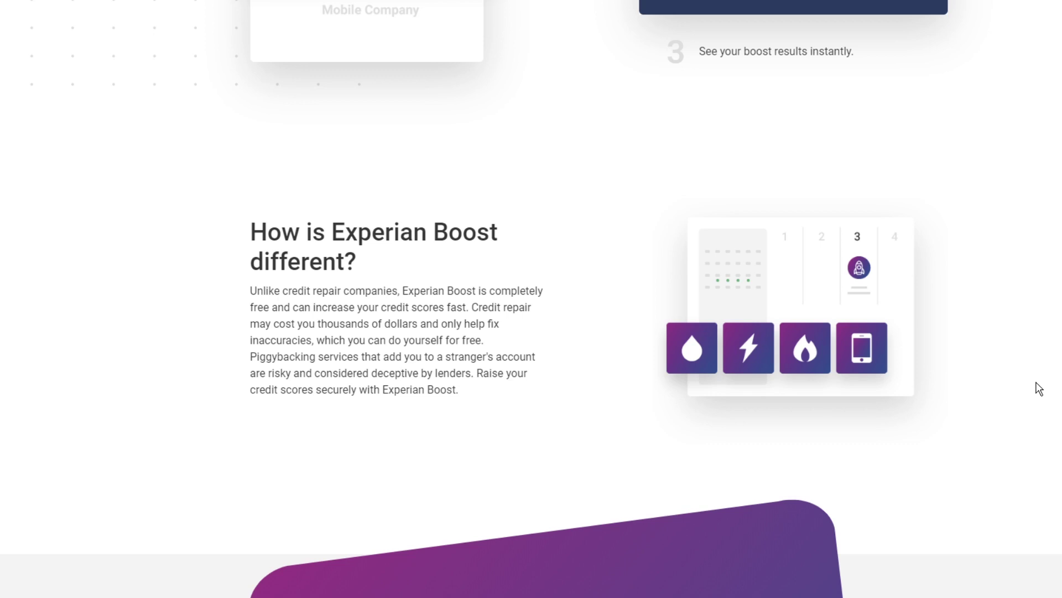
{"action": "scroll", "coordinate": [951, 349], "scroll_direction": "down", "scroll_amount": 10}
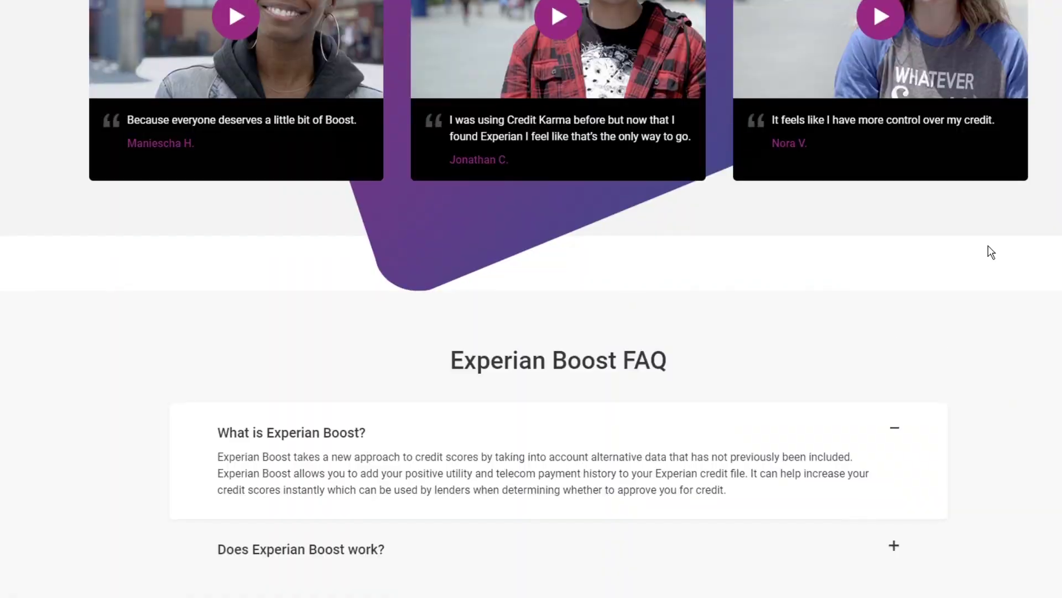
{"action": "scroll", "coordinate": [874, 298], "scroll_direction": "up", "scroll_amount": 3}
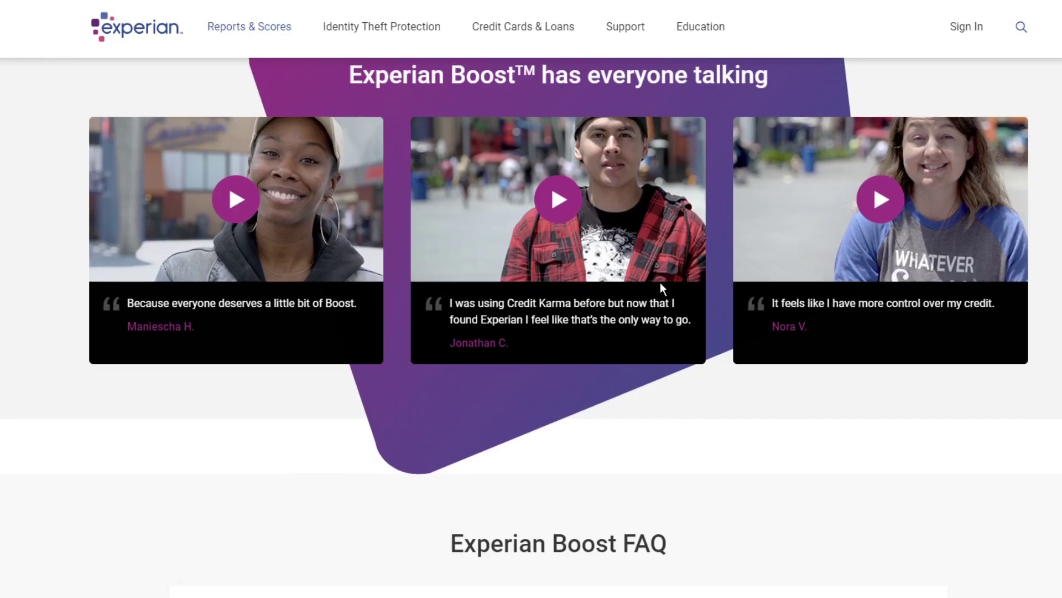
{"action": "scroll", "coordinate": [680, 410], "scroll_direction": "down", "scroll_amount": 3}
{"action": "scroll", "coordinate": [703, 426], "scroll_direction": "down", "scroll_amount": 3}
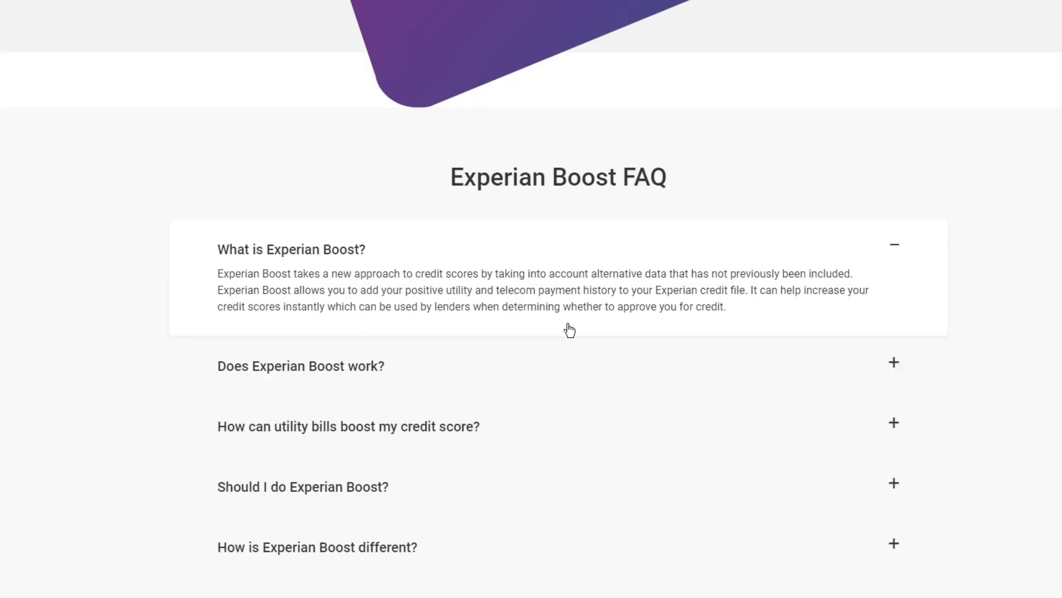
{"action": "scroll", "coordinate": [680, 336], "scroll_direction": "down", "scroll_amount": 2}
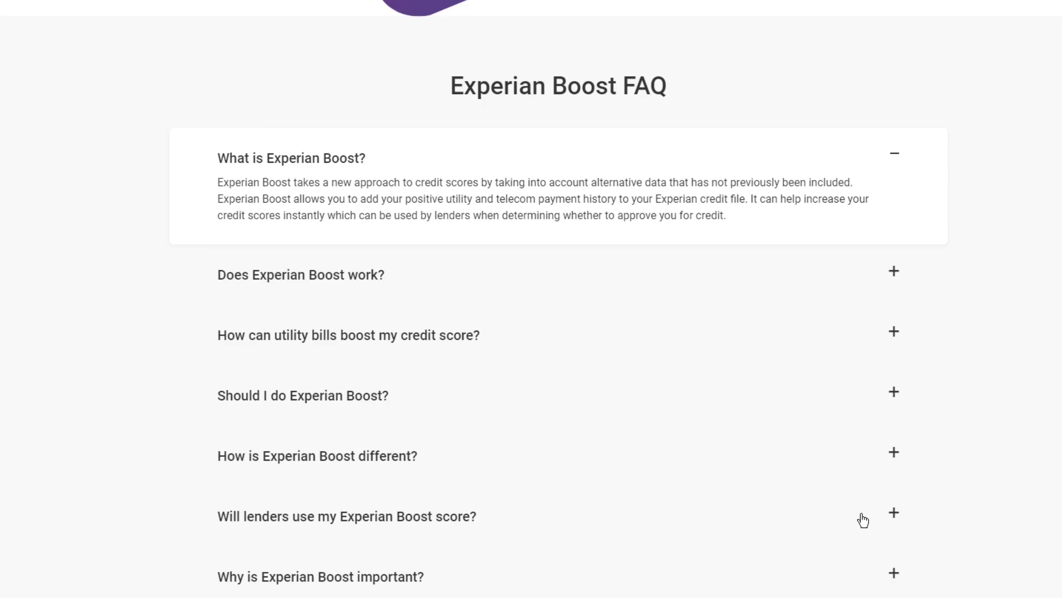
{"action": "scroll", "coordinate": [864, 519], "scroll_direction": "up", "scroll_amount": 10}
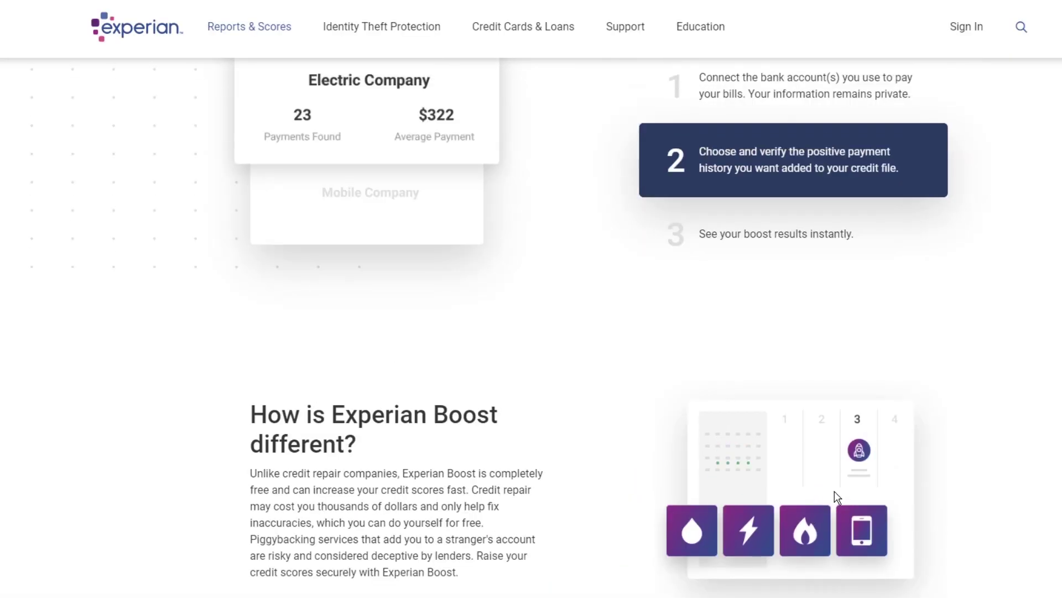
{"action": "scroll", "coordinate": [986, 484], "scroll_direction": "up", "scroll_amount": 15}
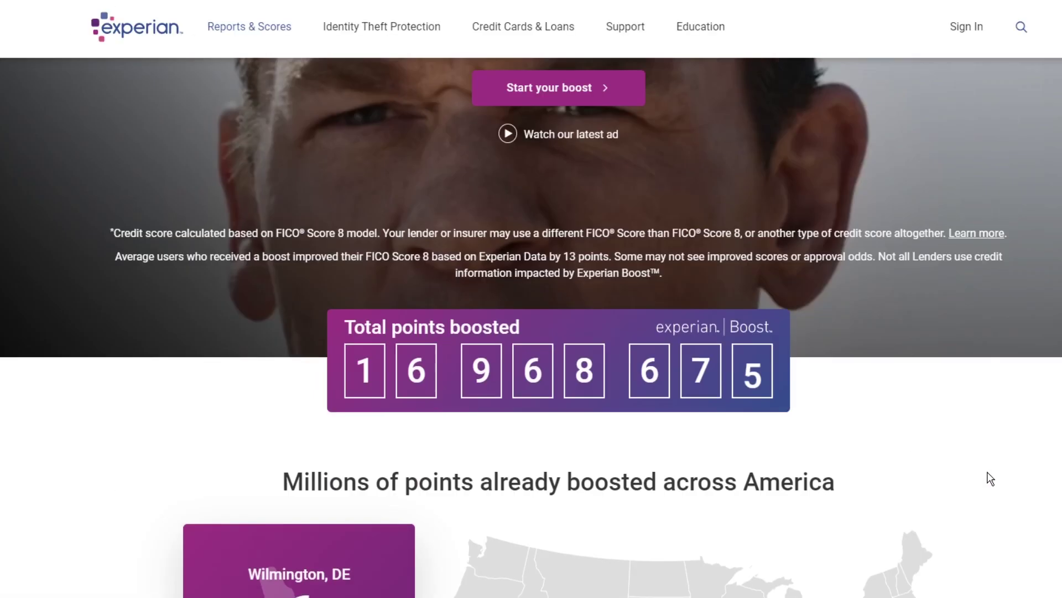
{"action": "scroll", "coordinate": [991, 479], "scroll_direction": "up", "scroll_amount": 5}
{"action": "scroll", "coordinate": [990, 479], "scroll_direction": "down", "scroll_amount": 15}
{"action": "scroll", "coordinate": [990, 479], "scroll_direction": "down", "scroll_amount": 1}
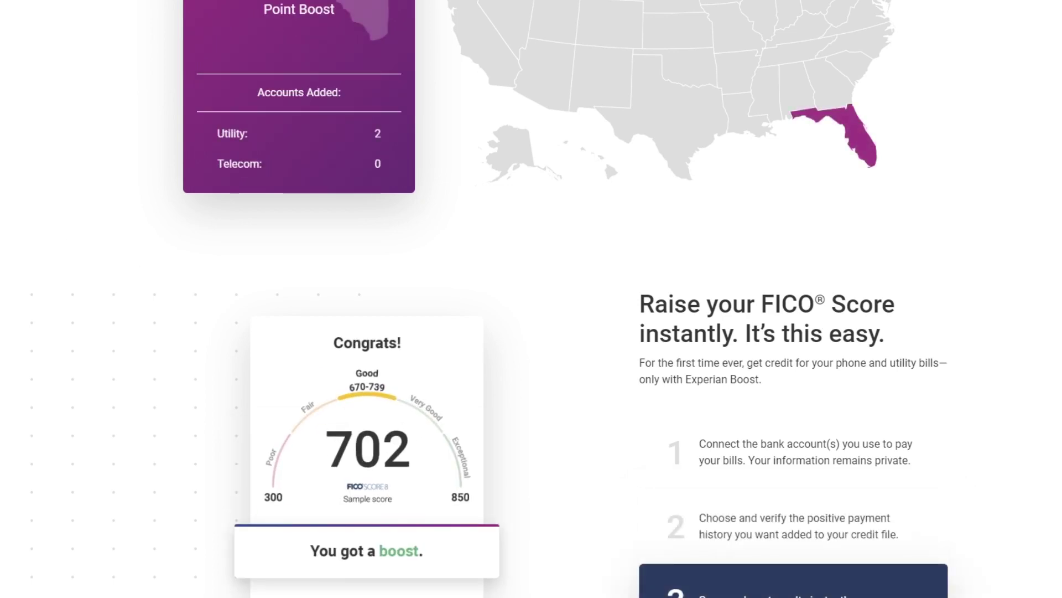
{"action": "scroll", "coordinate": [775, 559], "scroll_direction": "down", "scroll_amount": 5}
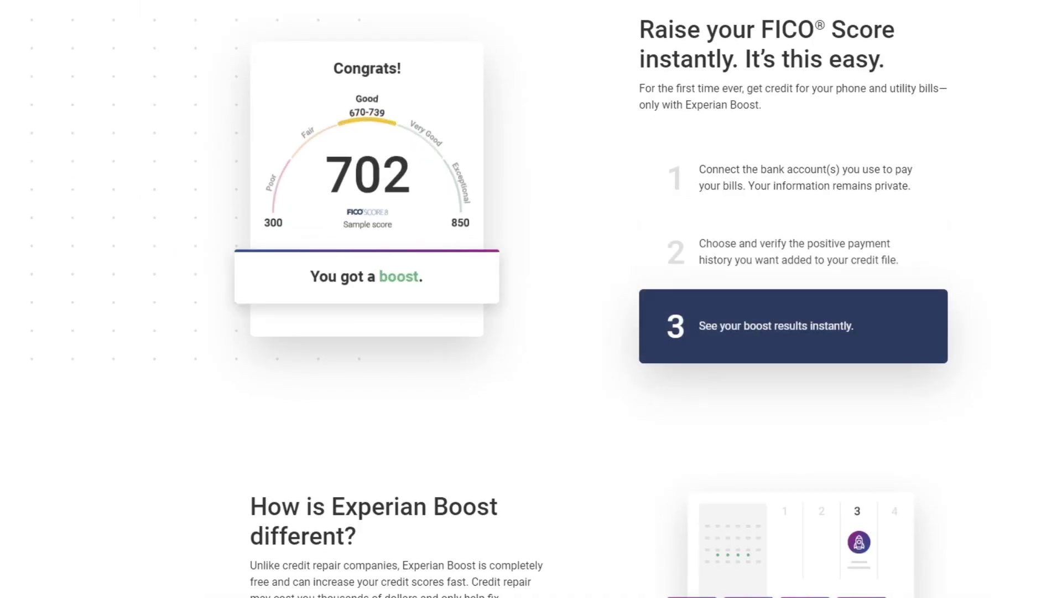
{"action": "scroll", "coordinate": [630, 470], "scroll_direction": "up", "scroll_amount": 5}
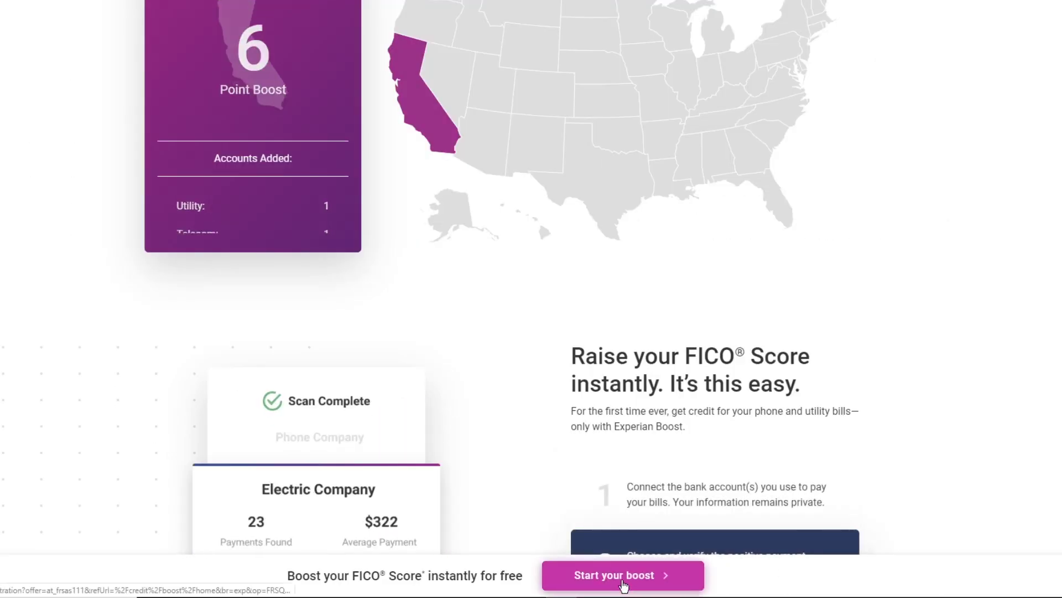
- Create an account for the boost with "Looking to try Experian Boost" as the visit reason, and complete the identity verification
{"action": "left_click", "coordinate": [625, 573]}
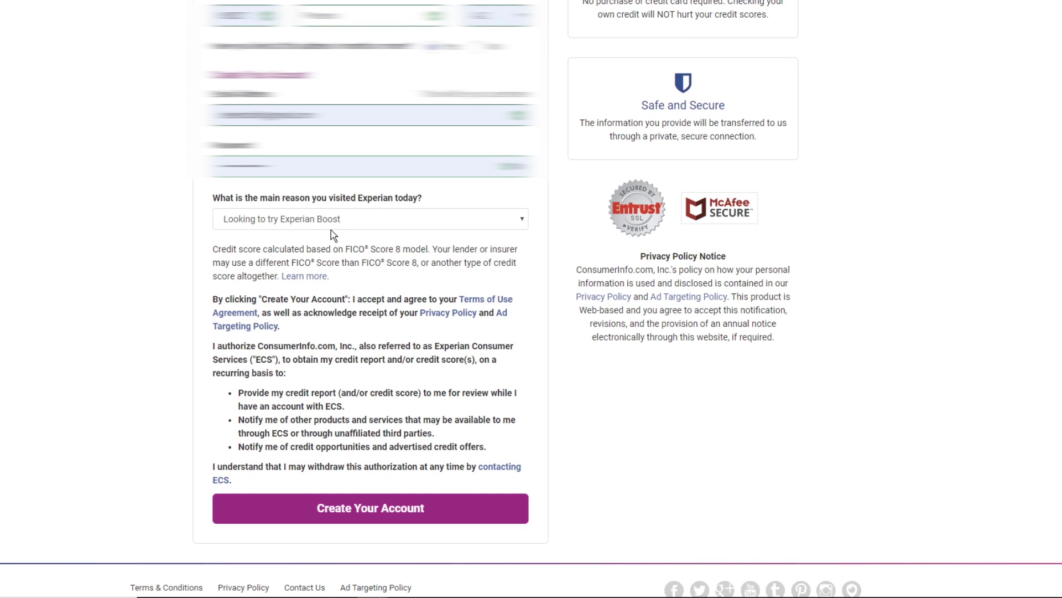
{"action": "left_click", "coordinate": [387, 515]}
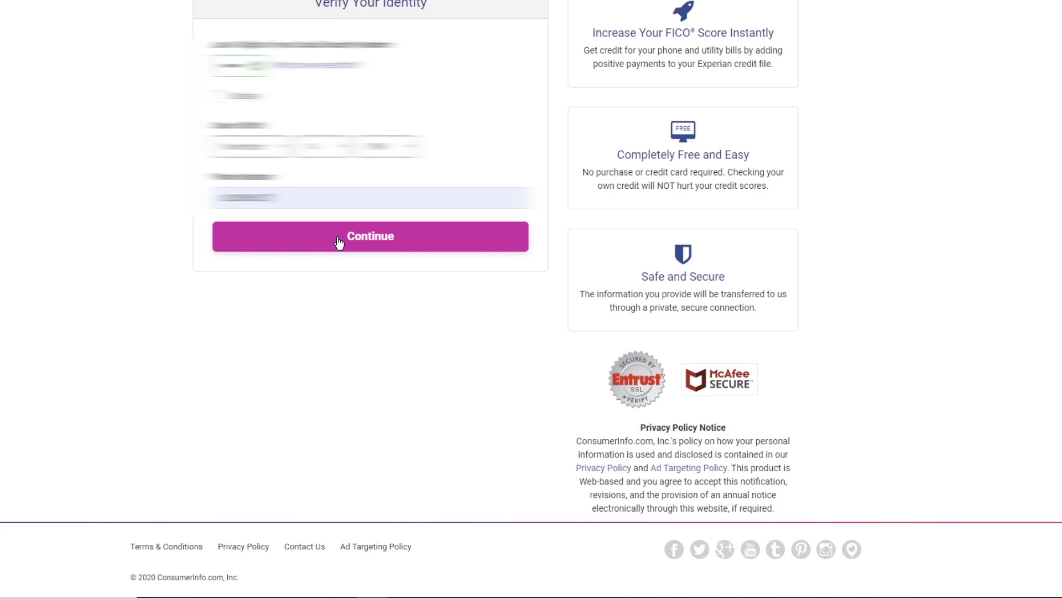
{"action": "left_click", "coordinate": [339, 241]}
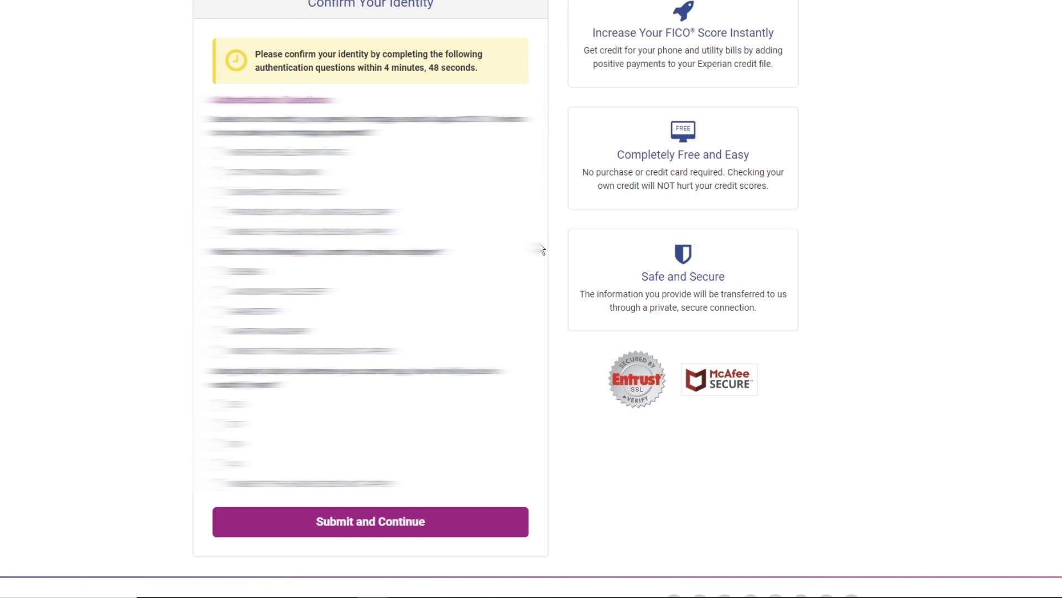
{"action": "left_click", "coordinate": [340, 532]}
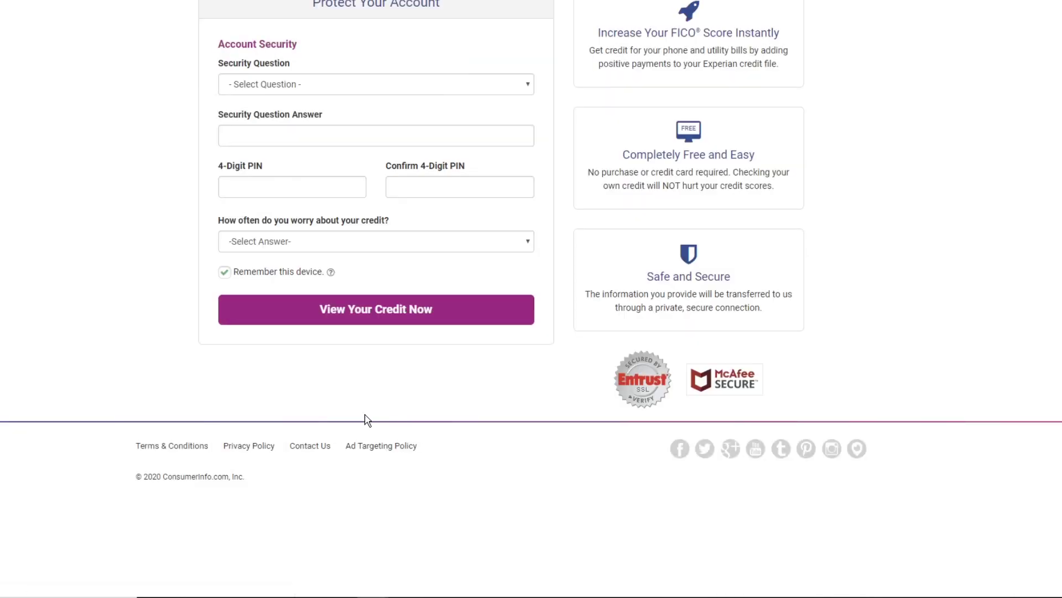
- Fill in the account security form with a security question, its answer and a 4-digit PIN, and proceed to view the credit
{"action": "left_click", "coordinate": [291, 90]}
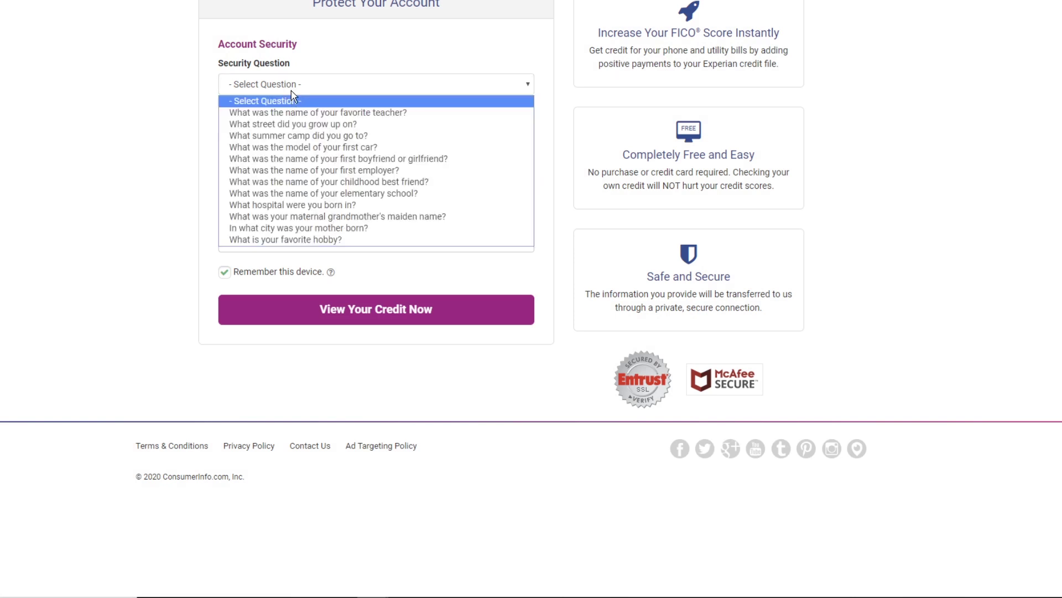
{"action": "left_click", "coordinate": [320, 79]}
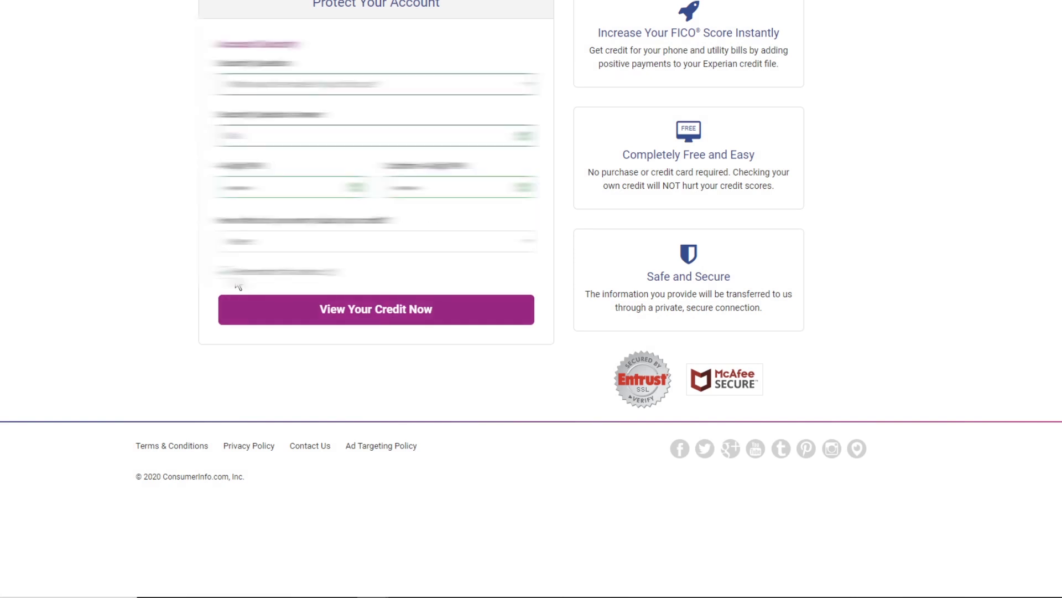
{"action": "left_click", "coordinate": [376, 310]}
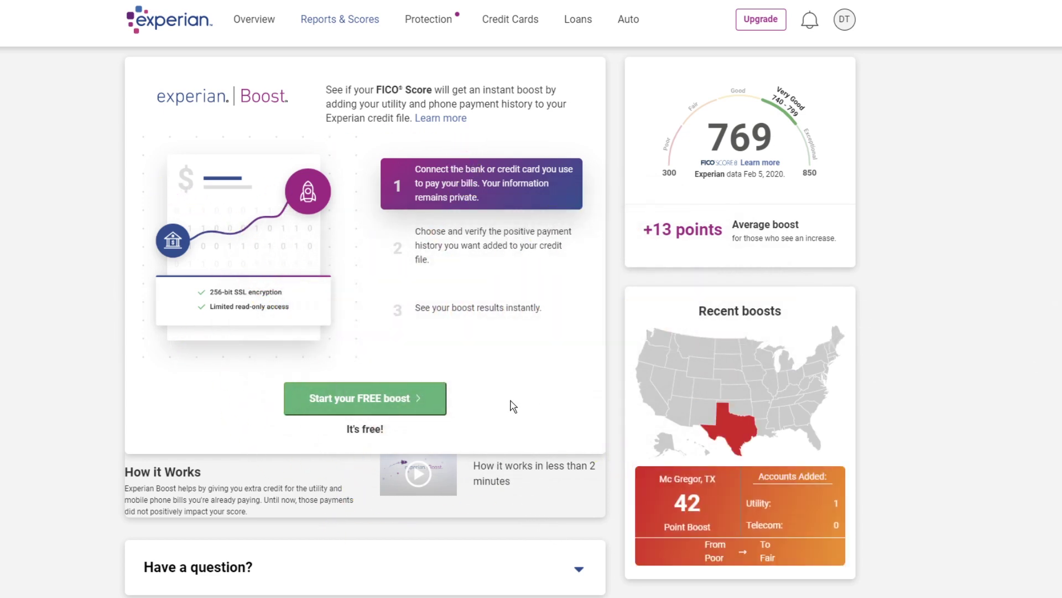
- Start the free boost and select Capital One as the bill-paying bank by searching for "capital"
{"action": "left_click", "coordinate": [389, 399]}
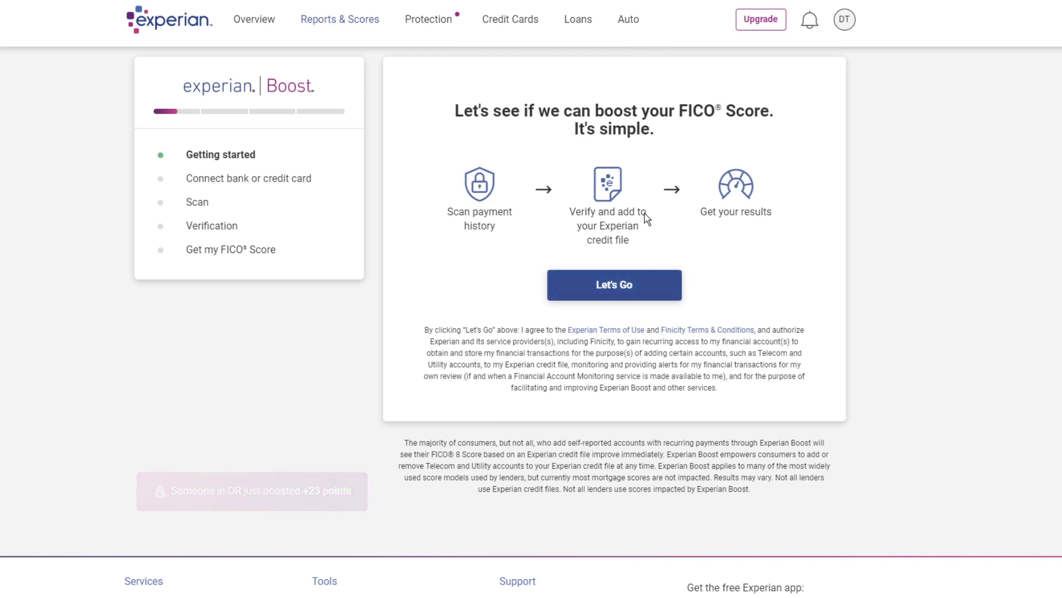
{"action": "left_click", "coordinate": [646, 287]}
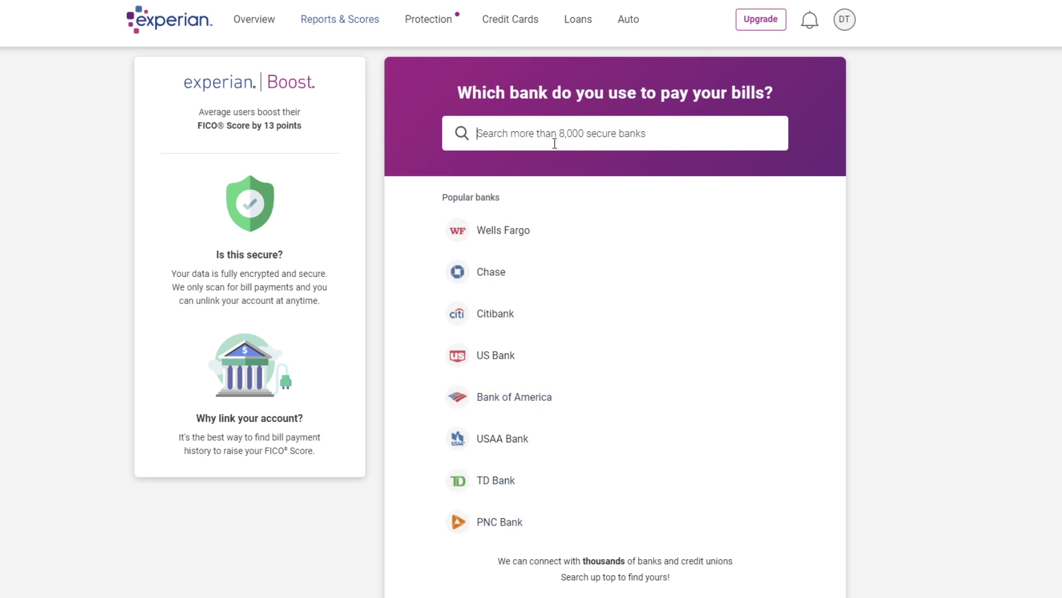
{"action": "type", "text": "capital"}
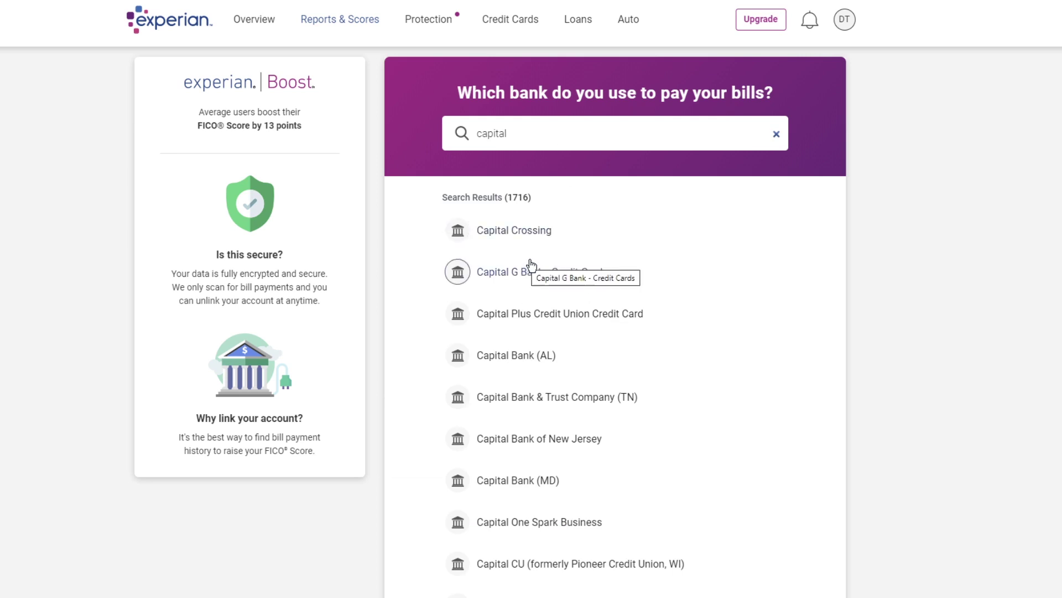
{"action": "scroll", "coordinate": [592, 284], "scroll_direction": "down", "scroll_amount": 2}
{"action": "key", "text": "Tab"}
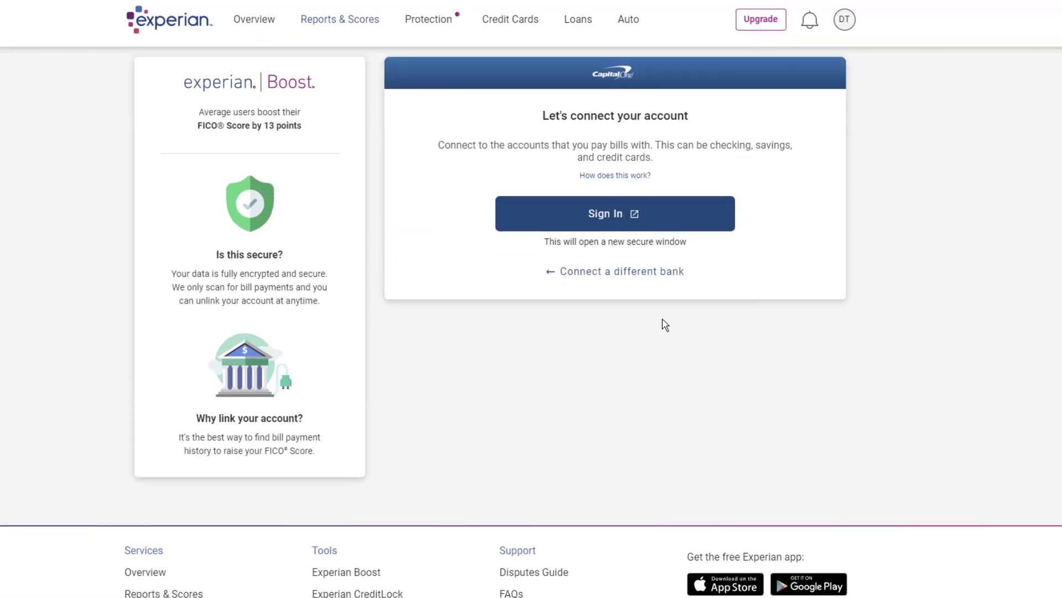
- Sign in to Capital One and authorize Experian to access the 360 Checking account, including Account Holder Name(s) & Role(s)
{"action": "left_click", "coordinate": [608, 219]}
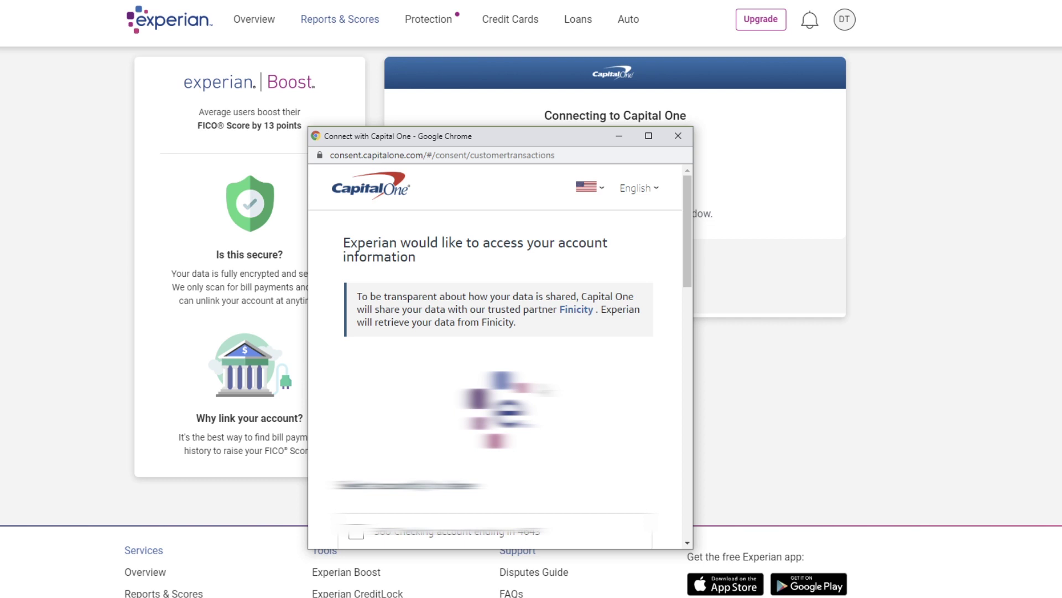
{"action": "scroll", "coordinate": [568, 426], "scroll_direction": "down", "scroll_amount": 5}
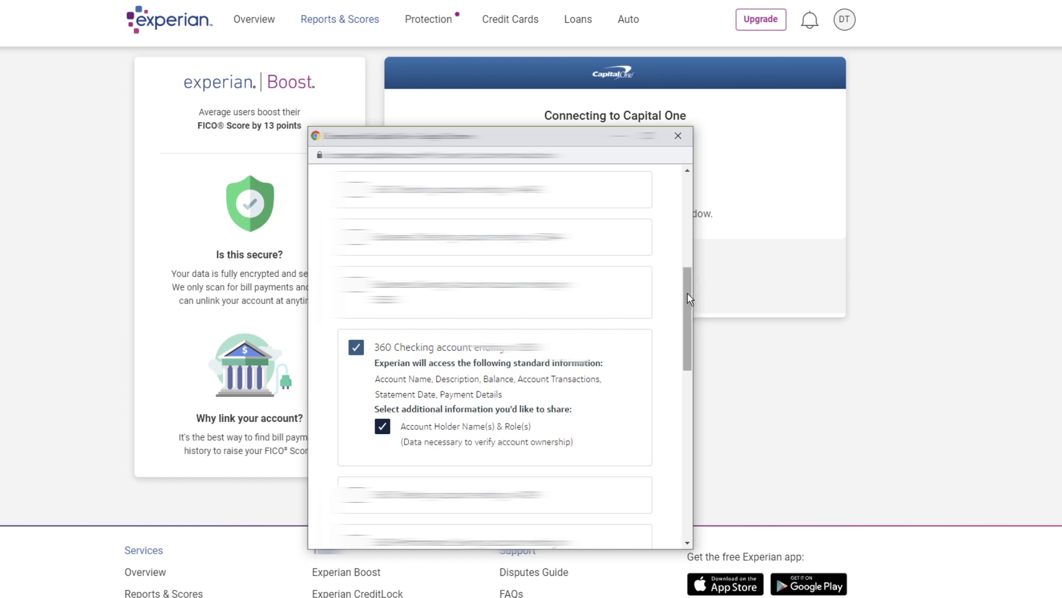
{"action": "left_click_drag", "start_coordinate": [688, 294], "coordinate": [687, 459]}
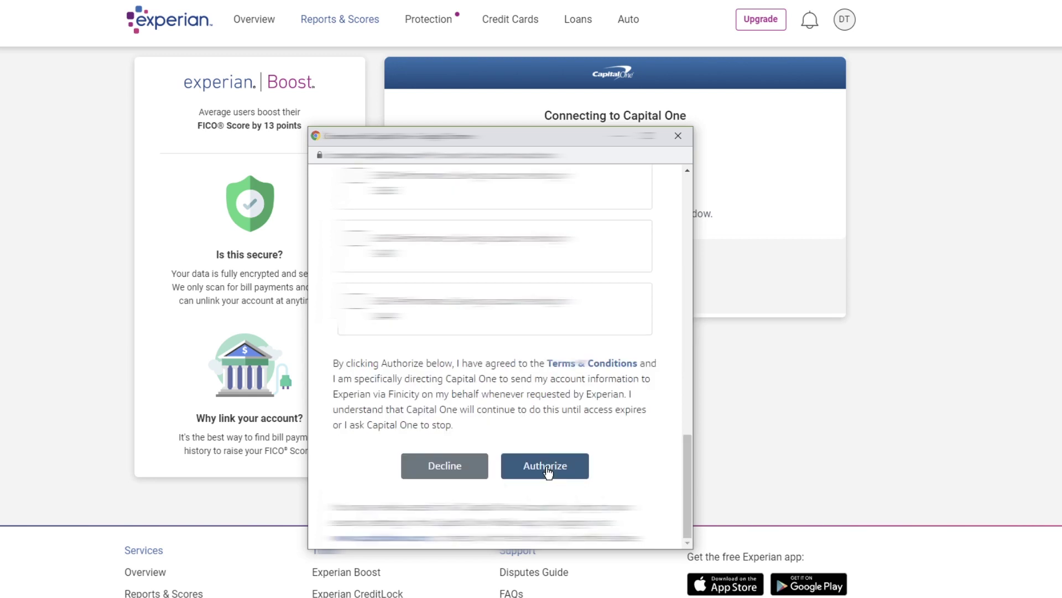
{"action": "left_click", "coordinate": [546, 470]}
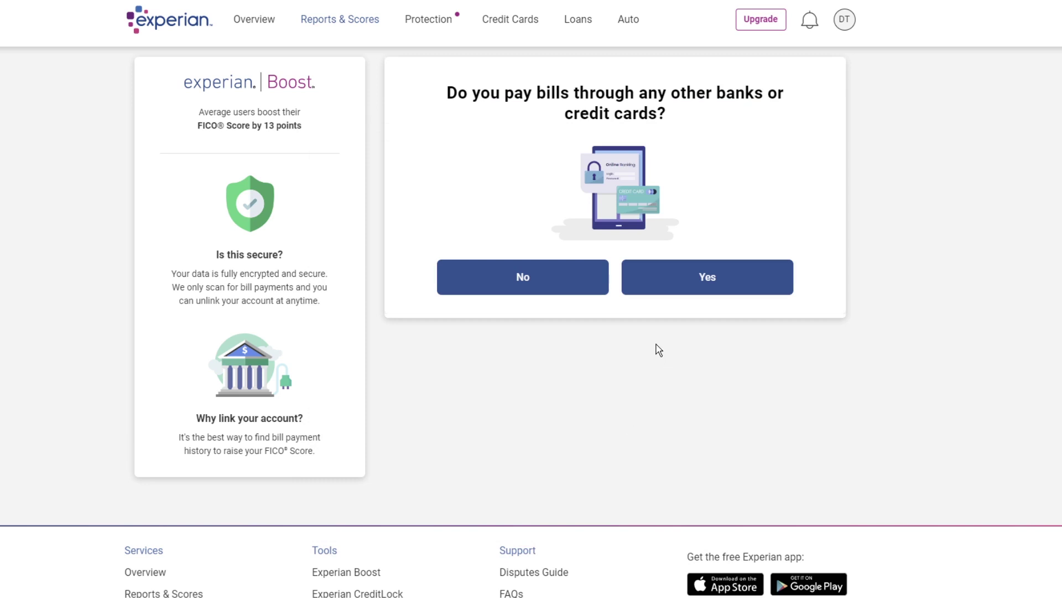
- Answer No to paying bills through other banks or cards, and continue past the scan to the account verification
{"action": "left_click", "coordinate": [536, 292]}
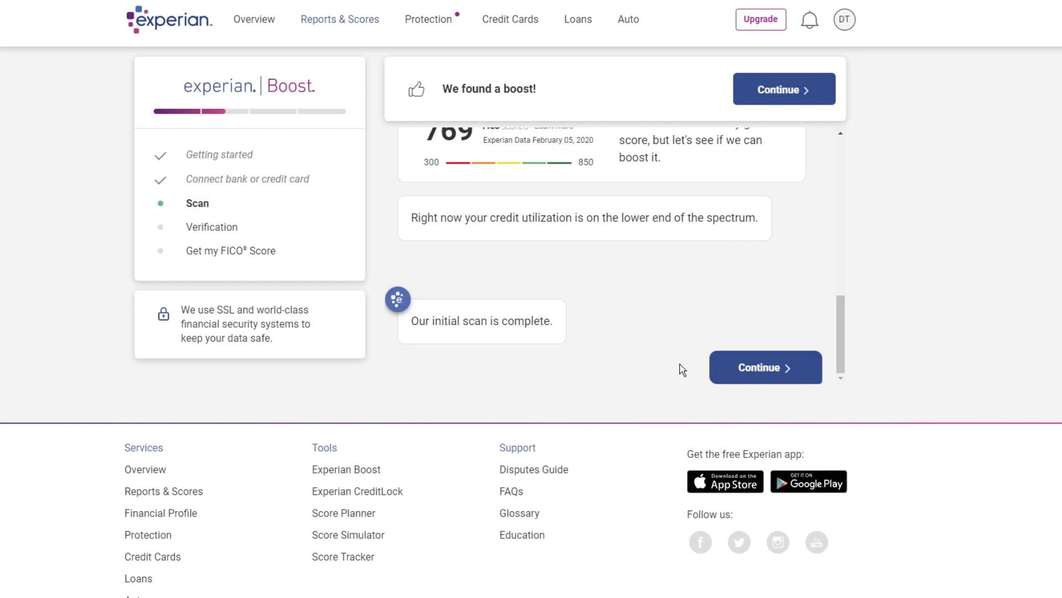
{"action": "left_click", "coordinate": [758, 369]}
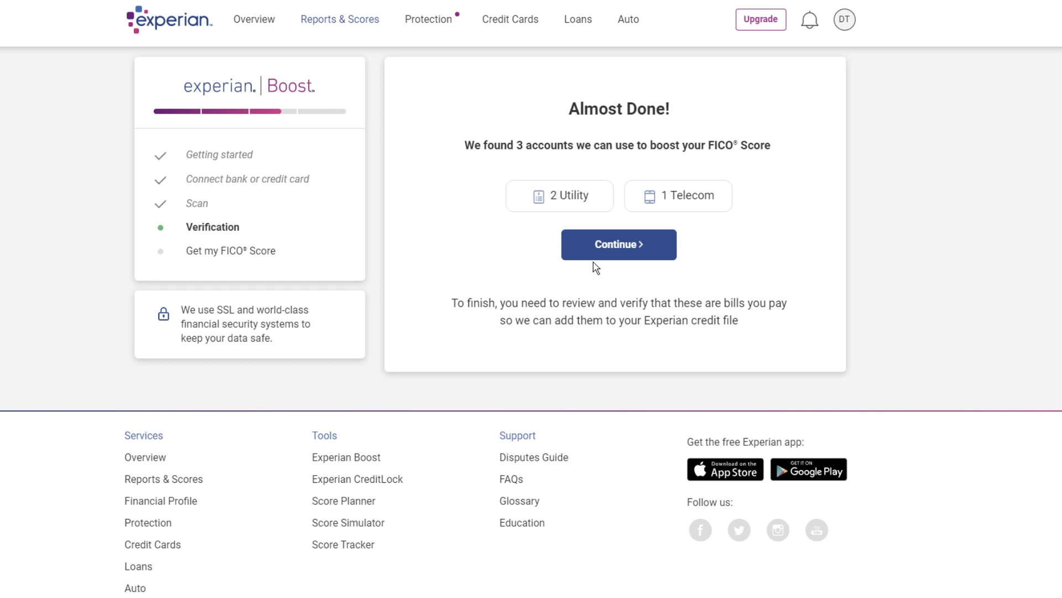
{"action": "left_click", "coordinate": [618, 261]}
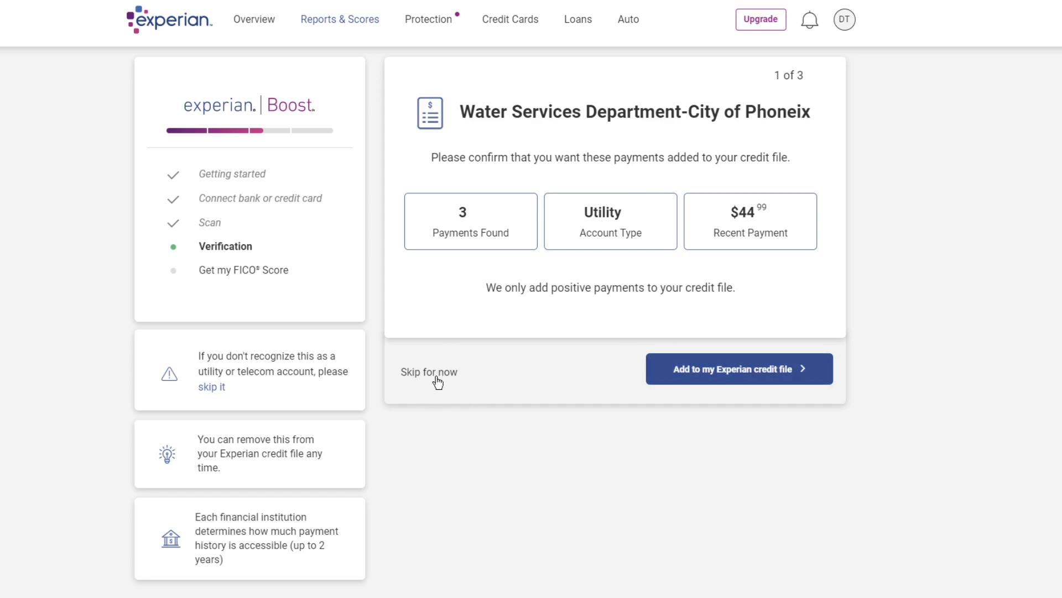
- Add the Water Services Department, Arizona Public Service Electric and Cox Communications payments to the Experian credit file and review the boost result
{"action": "left_click", "coordinate": [738, 376]}
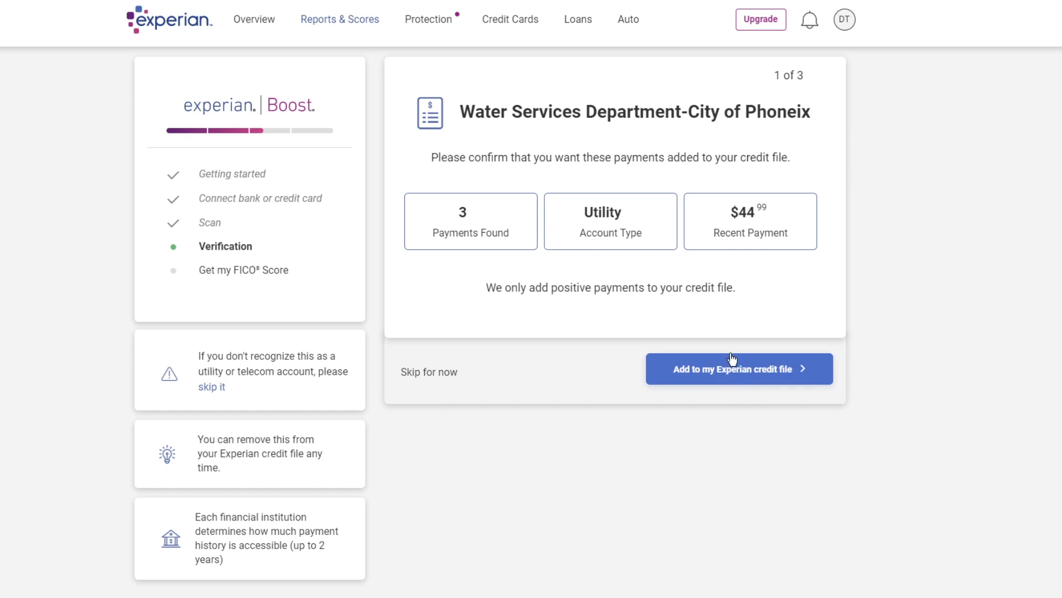
{"action": "left_click", "coordinate": [736, 365]}
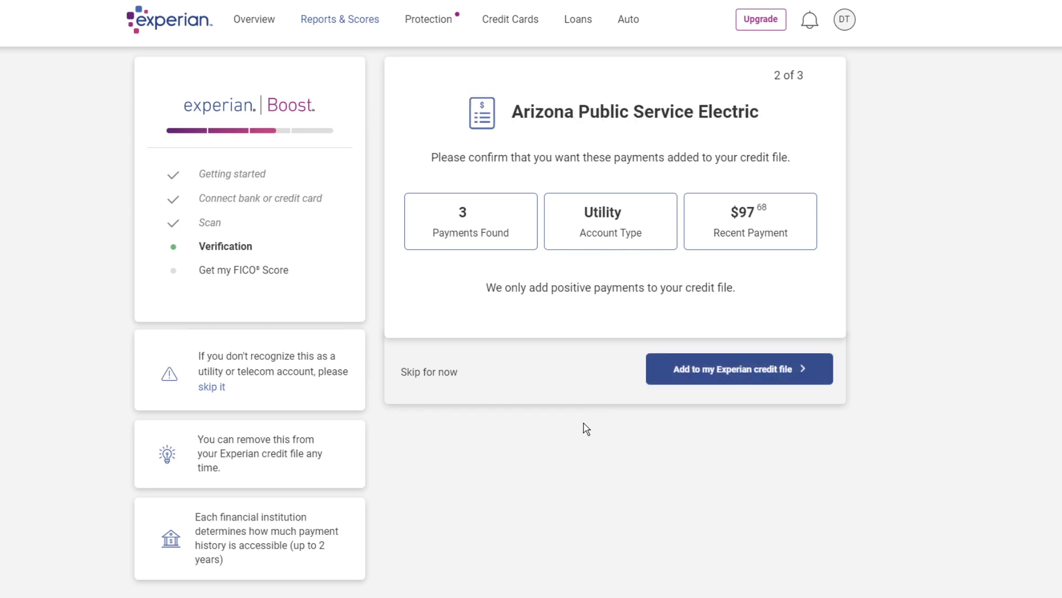
{"action": "left_click", "coordinate": [712, 377]}
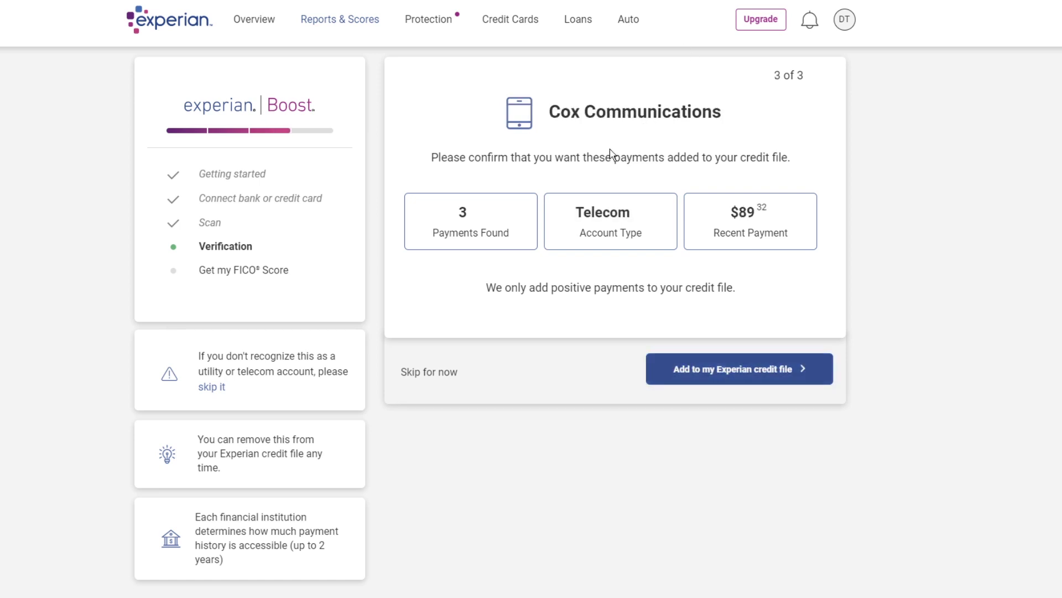
{"action": "left_click", "coordinate": [728, 381]}
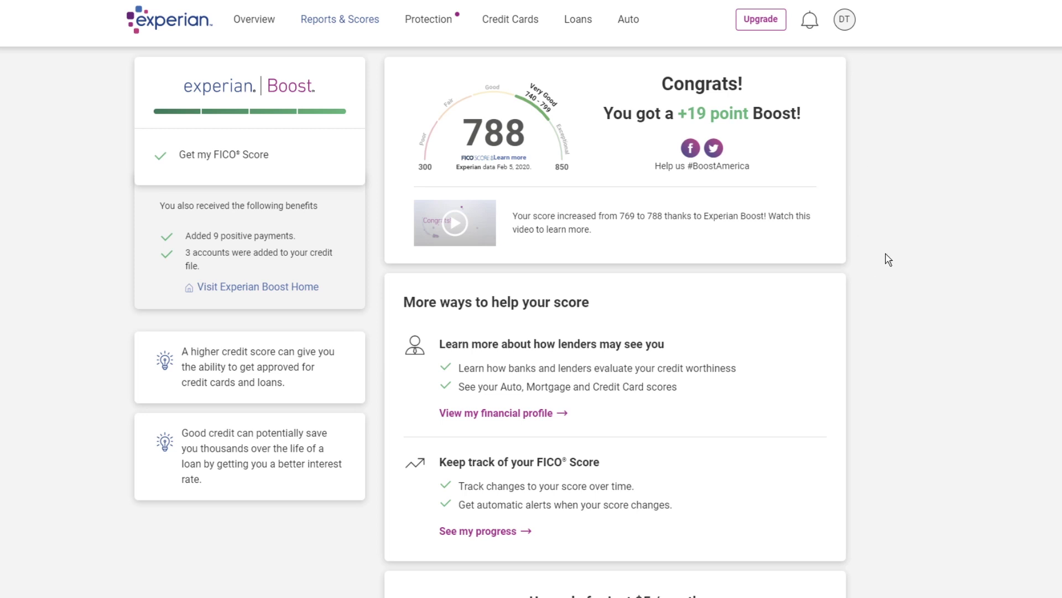
{"action": "scroll", "coordinate": [835, 213], "scroll_direction": "down", "scroll_amount": 1}
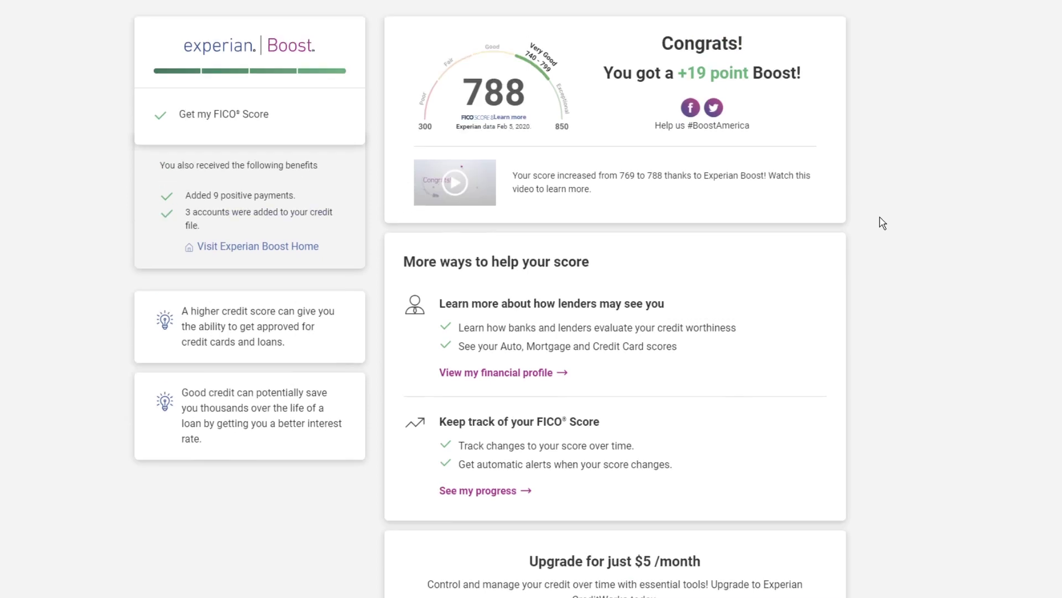
{"action": "scroll", "coordinate": [883, 223], "scroll_direction": "up", "scroll_amount": 1}
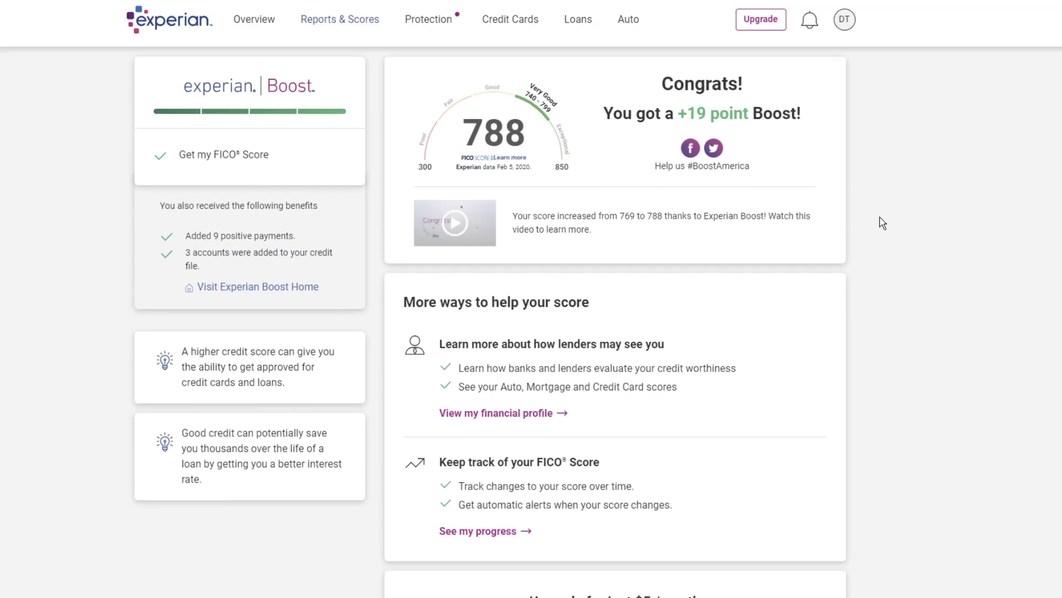